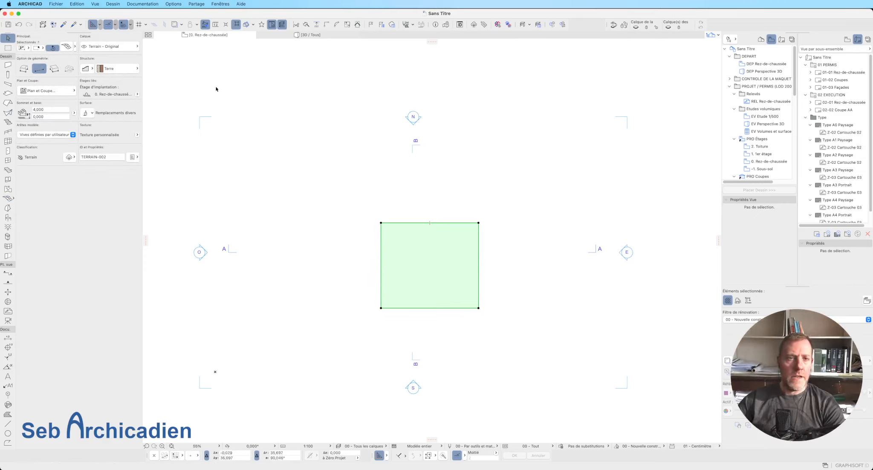
# Show the model in 3D and lower the two near corners of the terrain mesh so its surface slopes toward the front edge
pyautogui.press('F3')
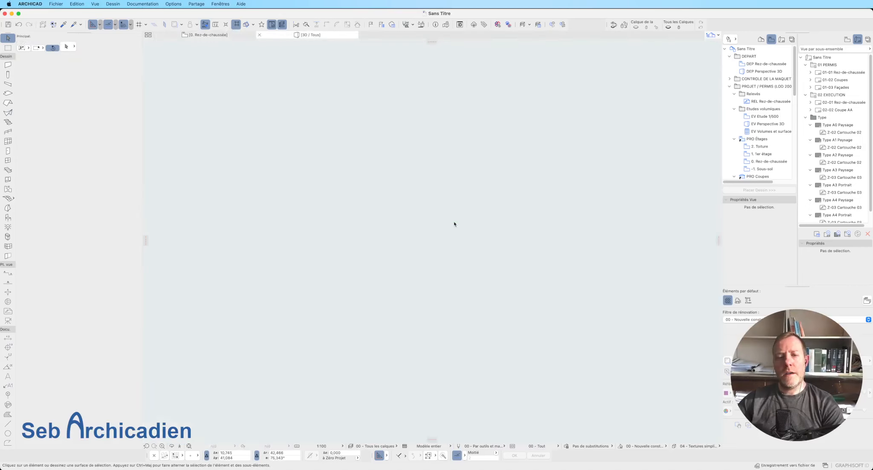
pyautogui.scroll(4, 568, 258)
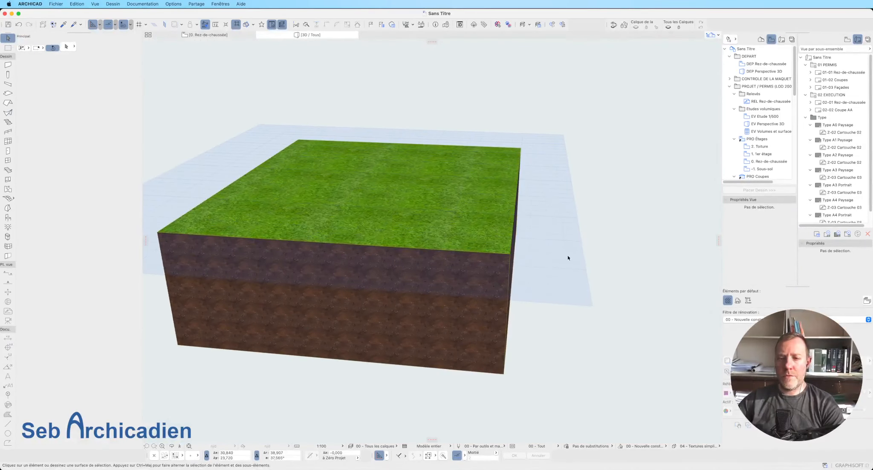
pyautogui.click(512, 255)
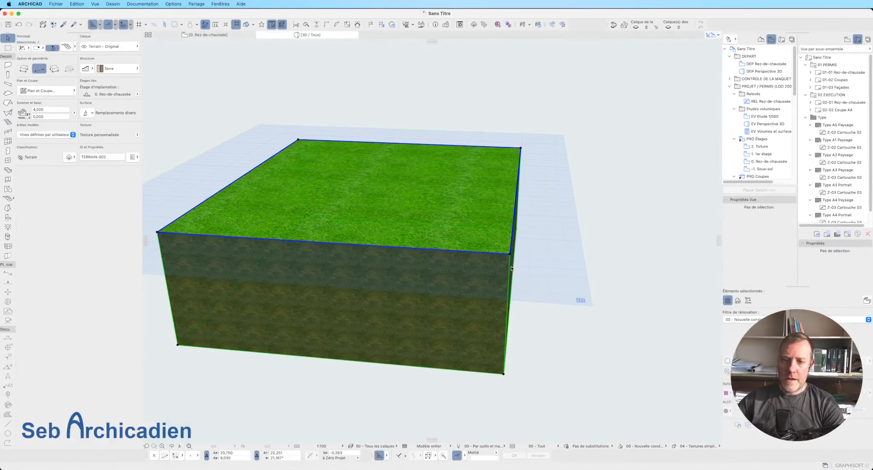
pyautogui.click(511, 253)
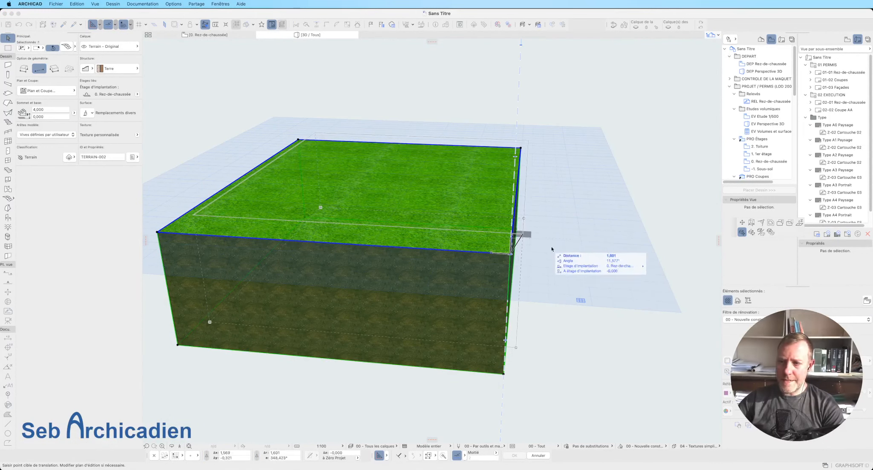
pyautogui.press('Escape')
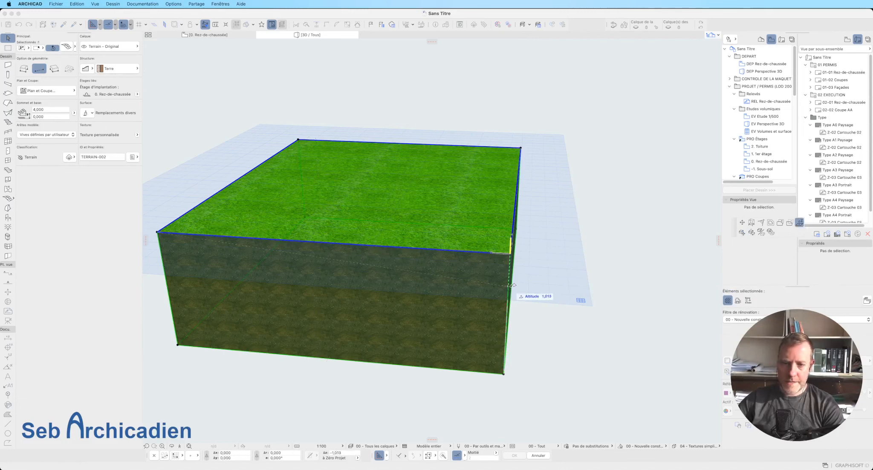
pyautogui.click(158, 232)
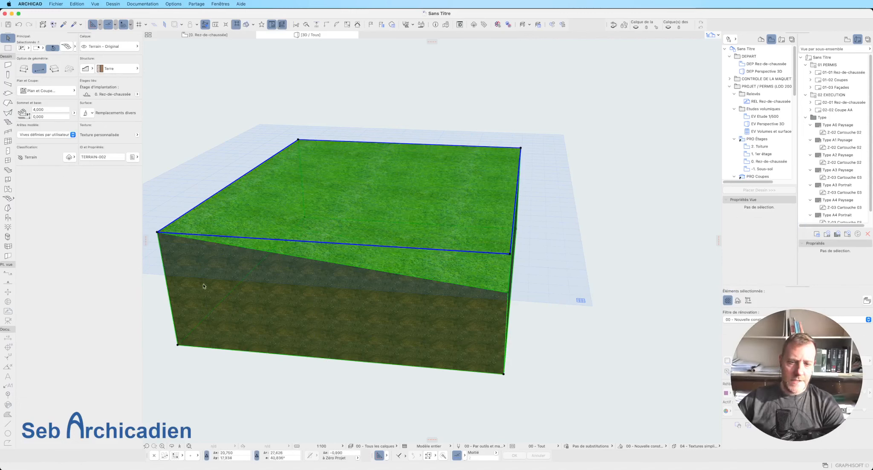
pyautogui.click(510, 290)
pyautogui.press('Escape')
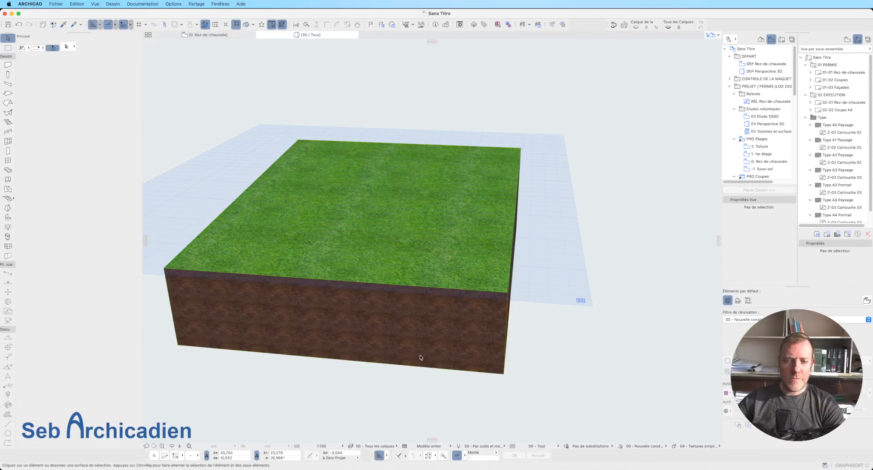
# Draw a straight exterior wall about 8 m long on the terrain, running down the slope near its side edge
pyautogui.click(173, 447)
pyautogui.moveTo(478, 358); pyautogui.dragTo(342, 268)
pyautogui.scroll(3, 453, 131)
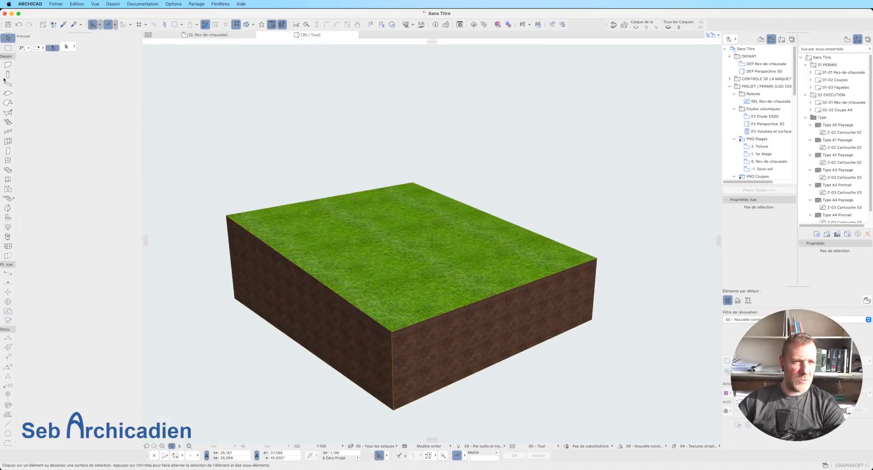
pyautogui.click(8, 65)
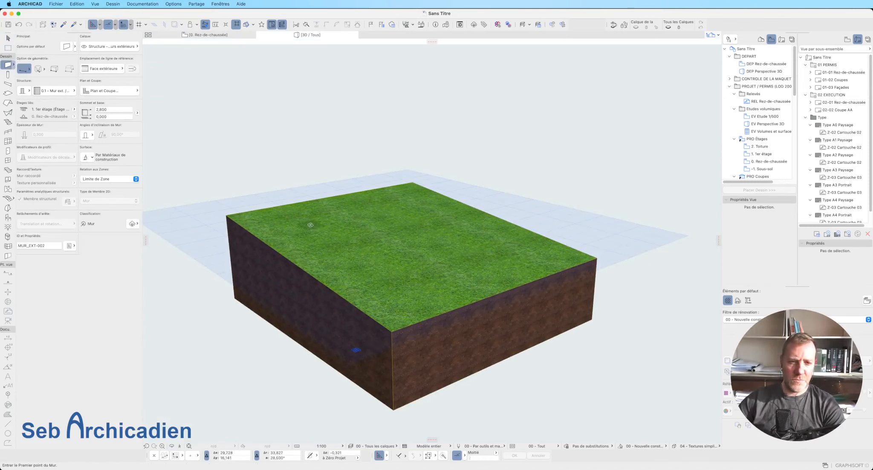
pyautogui.click(280, 226)
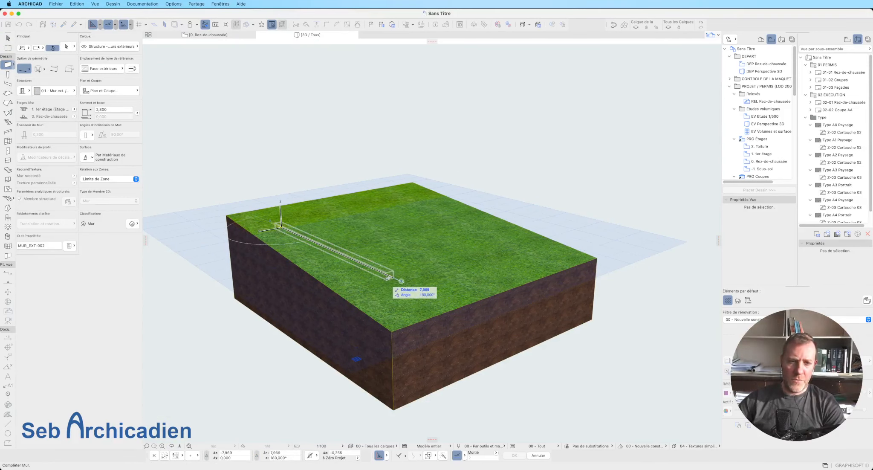
pyautogui.click(393, 275)
pyautogui.press('Escape')
# Set the top height of the new wall to 2 m
pyautogui.click(390, 271)
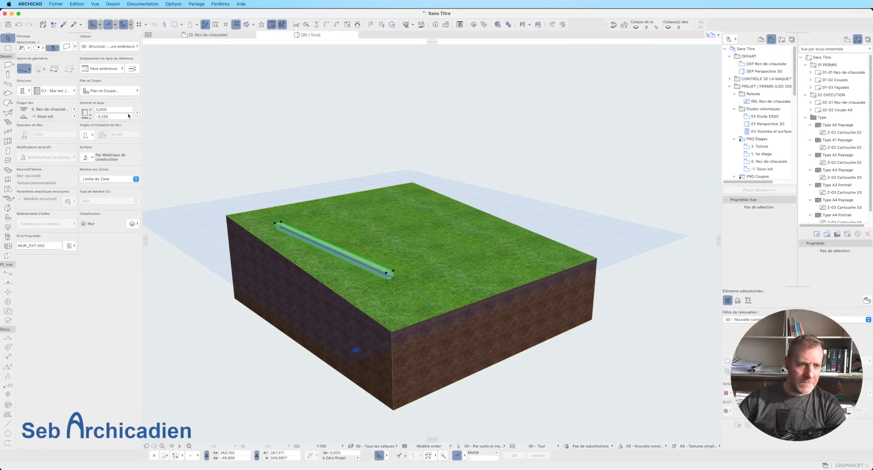
pyautogui.click(106, 116)
pyautogui.hotkey('shift', 'Tab')
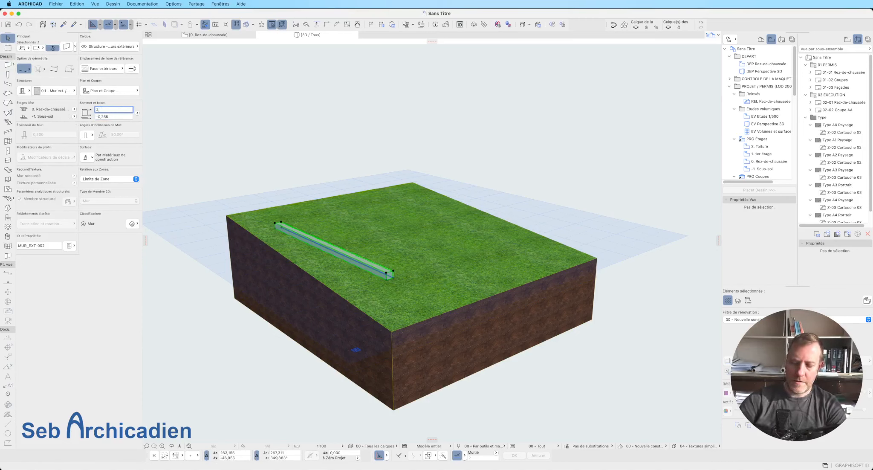
pyautogui.write('2,')
pyautogui.press('BackSpace')
pyautogui.press('Return')
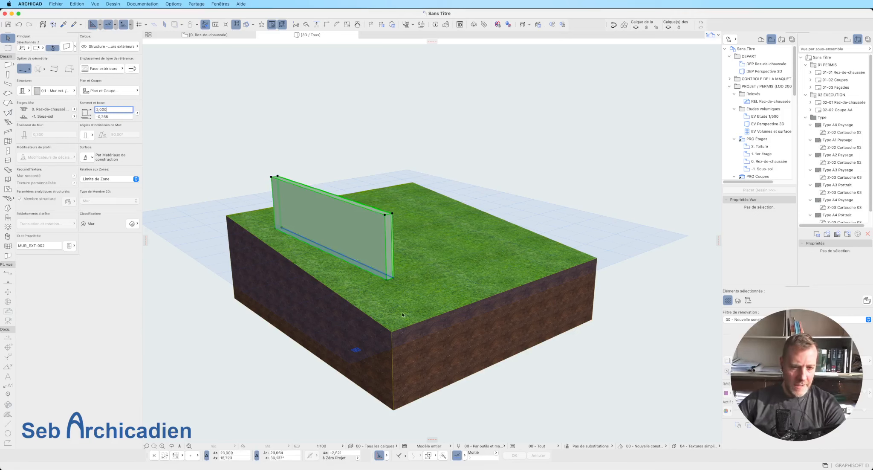
# Examine from a low angle how the wall's base meets the sloping terrain
pyautogui.click(172, 445)
pyautogui.moveTo(503, 297); pyautogui.dragTo(341, 274)
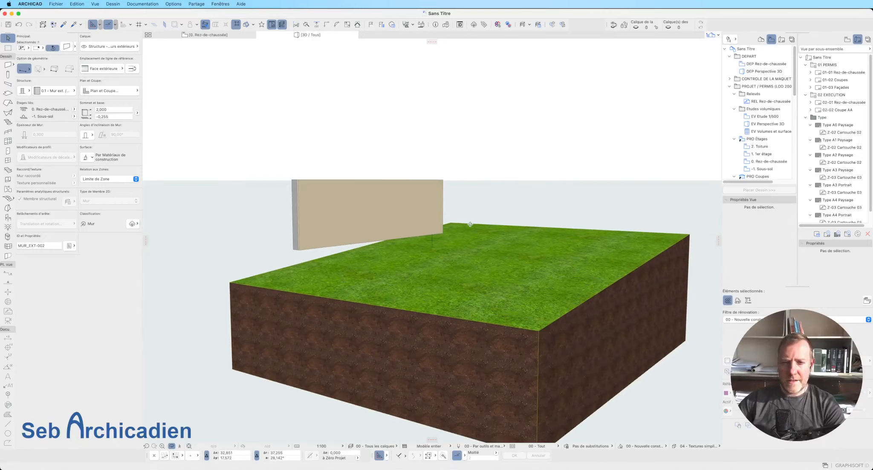
pyautogui.press('Escape')
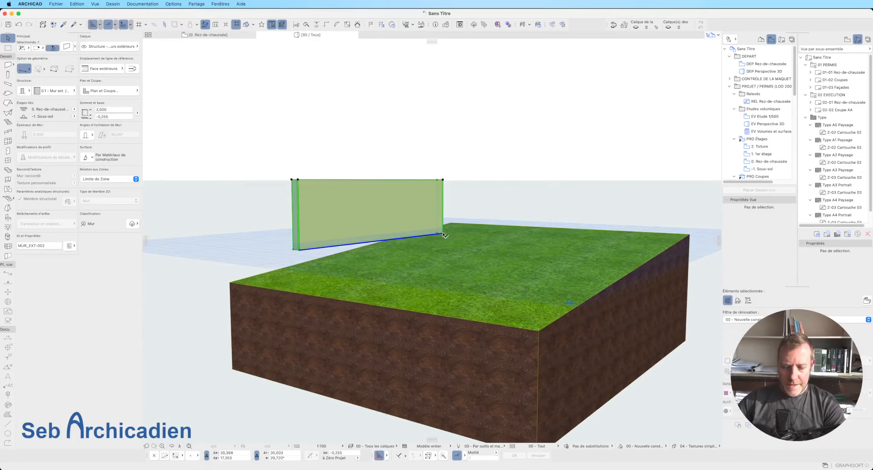
pyautogui.click(171, 446)
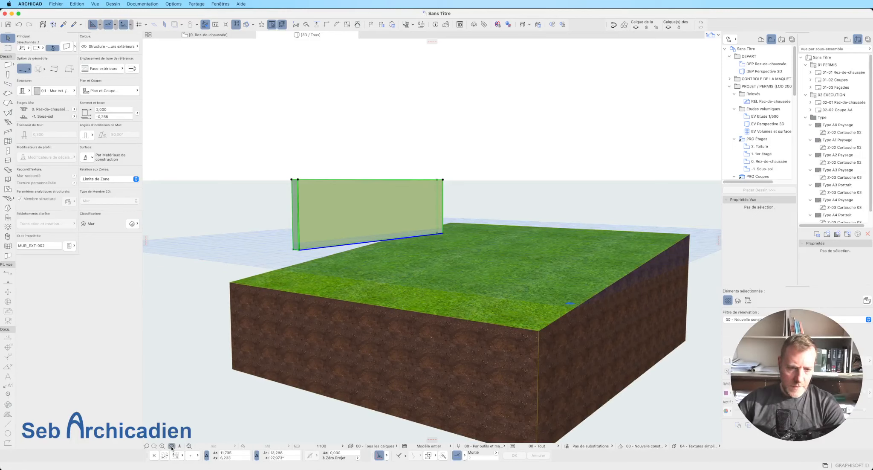
pyautogui.moveTo(542, 321); pyautogui.dragTo(495, 301)
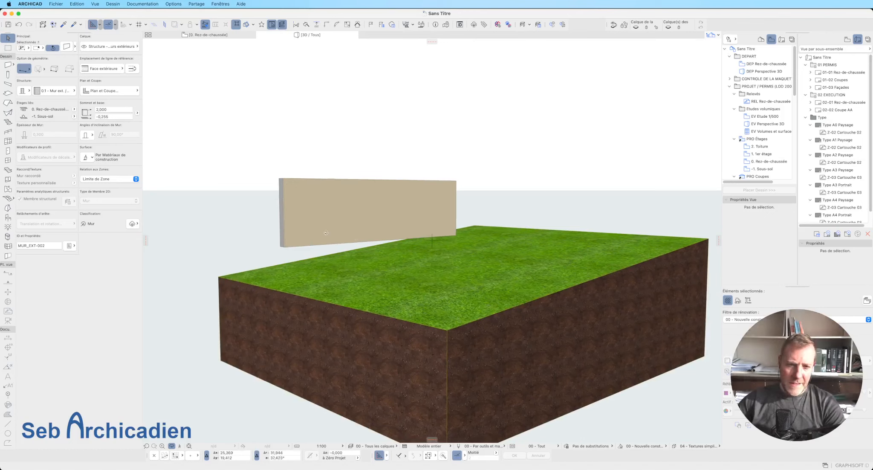
pyautogui.press('Escape')
pyautogui.click(501, 236)
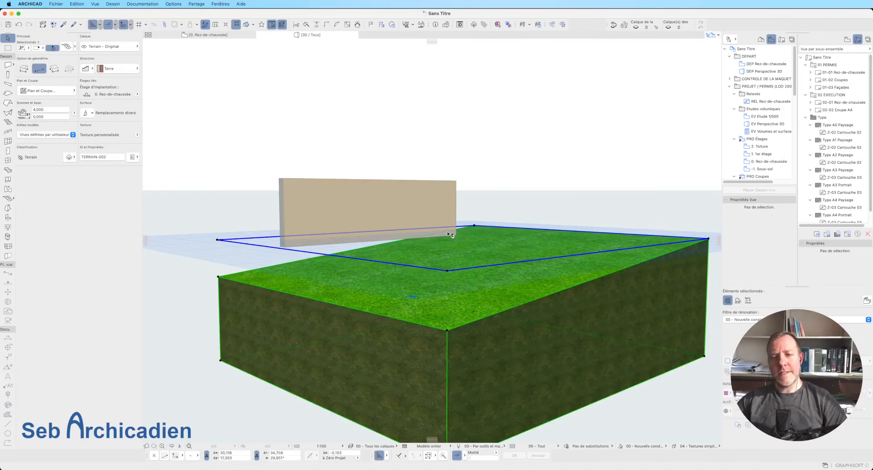
pyautogui.click(474, 225)
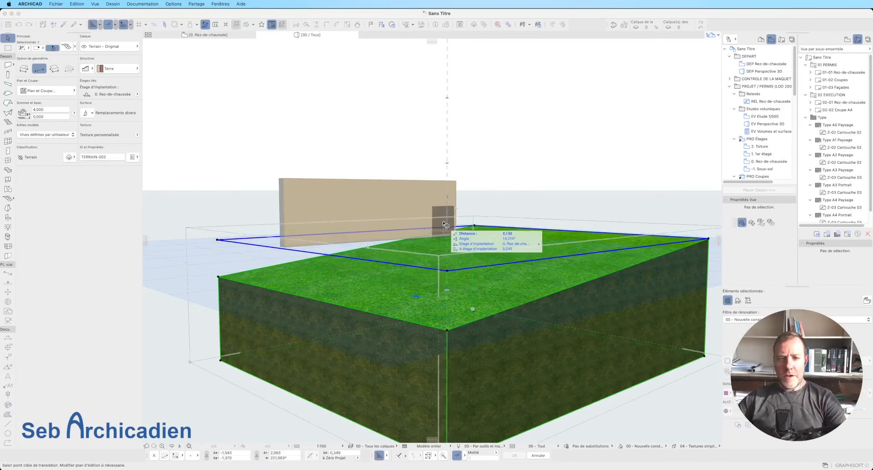
pyautogui.press('Escape')
# Stretch the wall's base down to about -1.04 m at its downhill end so it reaches the terrain
pyautogui.click(384, 214)
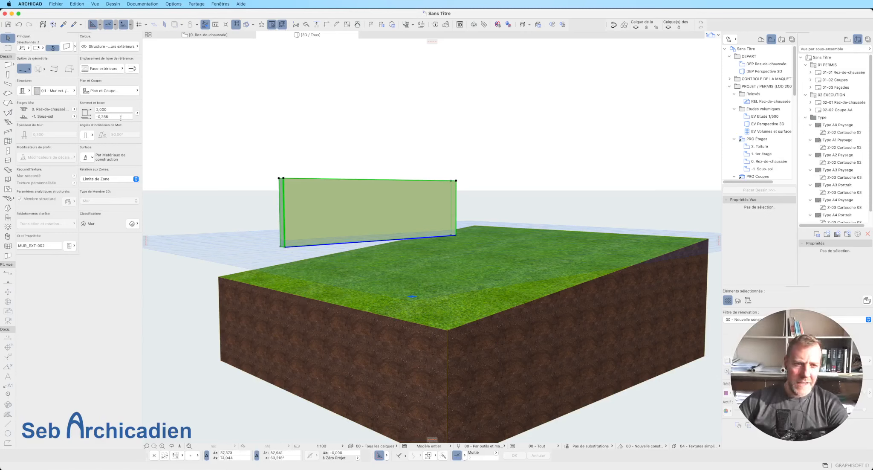
pyautogui.click(284, 248)
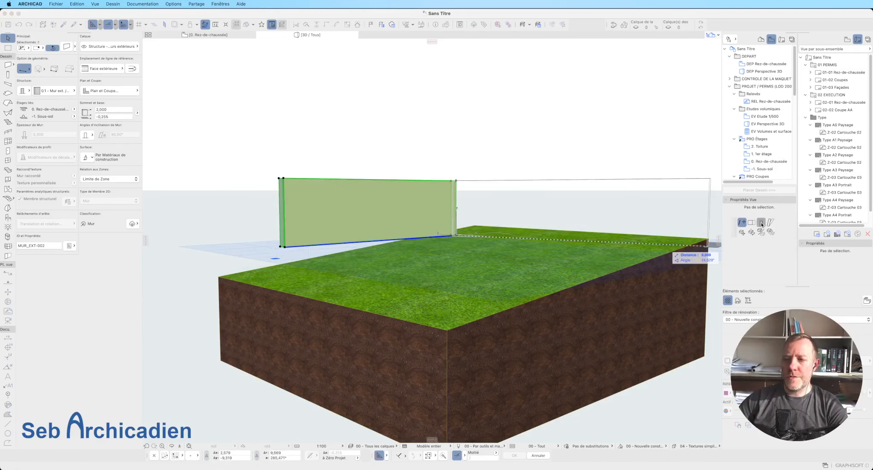
pyautogui.click(762, 224)
pyautogui.click(286, 271)
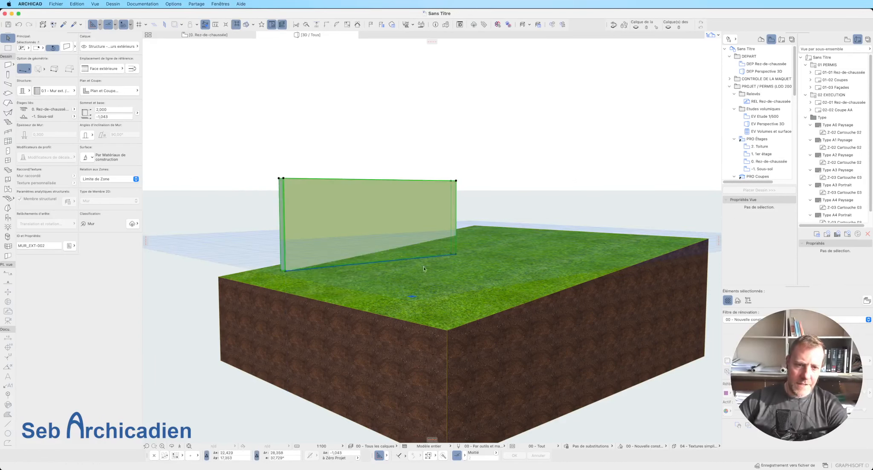
pyautogui.click(281, 134)
pyautogui.click(449, 215)
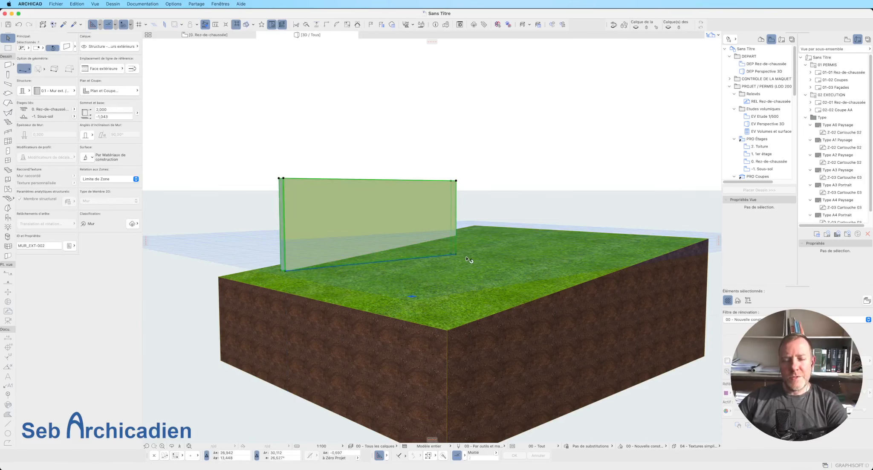
pyautogui.click(303, 160)
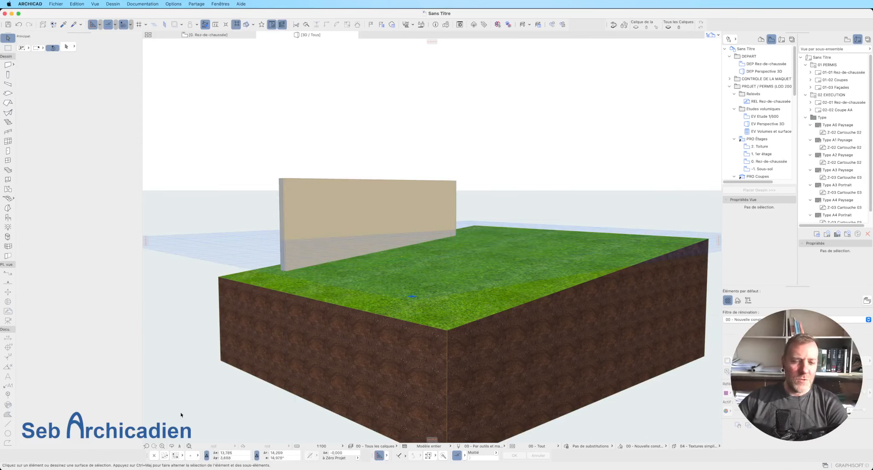
# Create a flat rectangular single-plane roof on the wall's top face, covering its full length and thickness
pyautogui.click(171, 446)
pyautogui.moveTo(239, 265); pyautogui.dragTo(320, 308)
pyautogui.scroll(-5, 296, 236)
pyautogui.scroll(3, 426, 236)
pyautogui.moveTo(350, 253); pyautogui.dragTo(472, 281)
pyautogui.scroll(3, 446, 192)
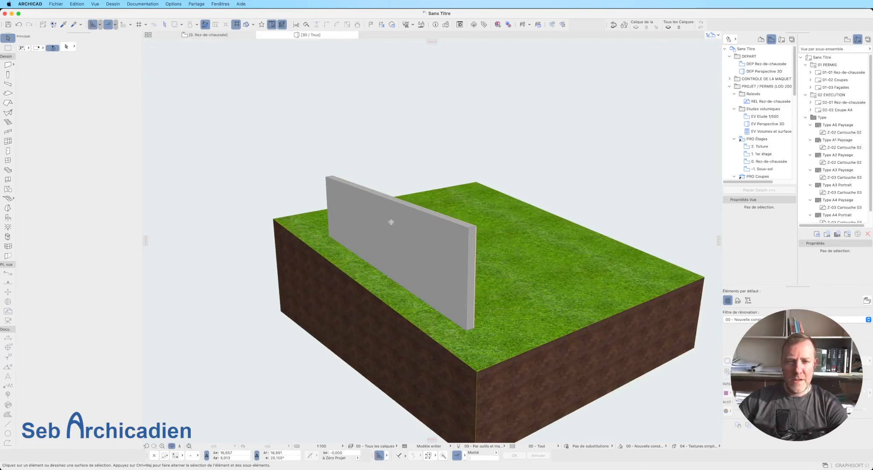
pyautogui.click(8, 102)
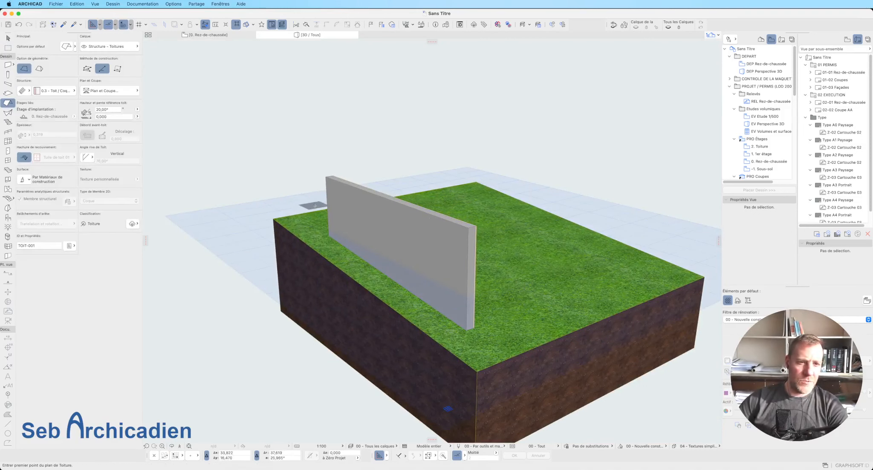
pyautogui.click(325, 176)
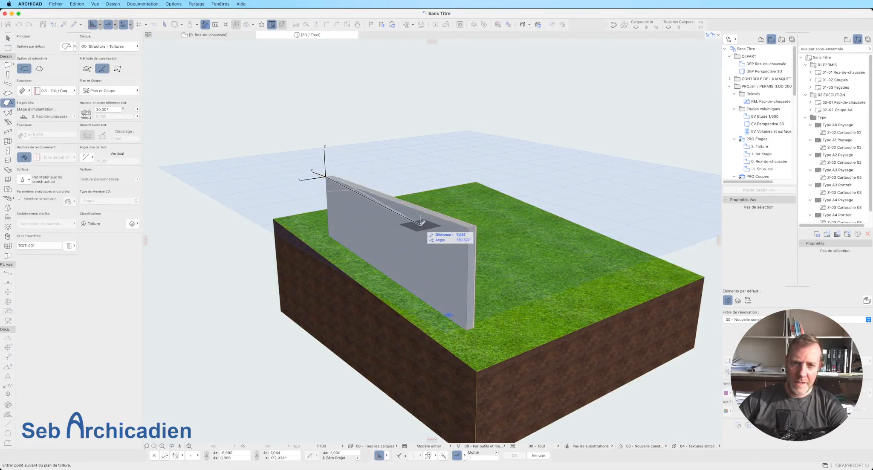
pyautogui.press('Escape')
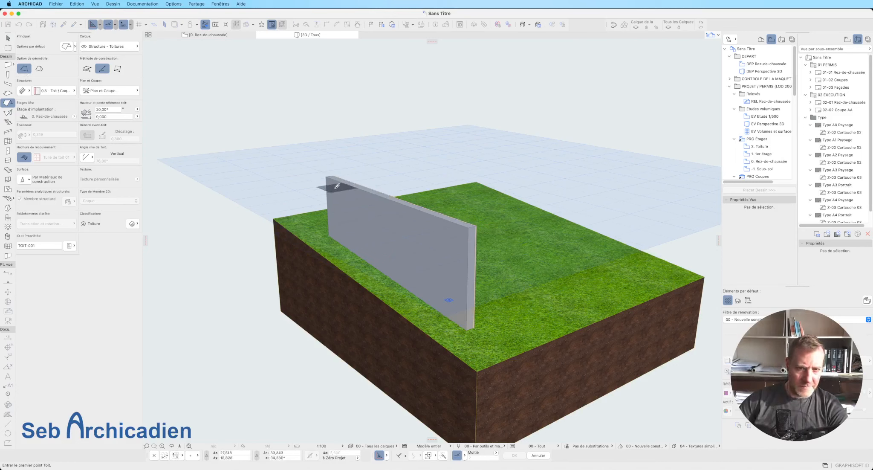
pyautogui.click(326, 170)
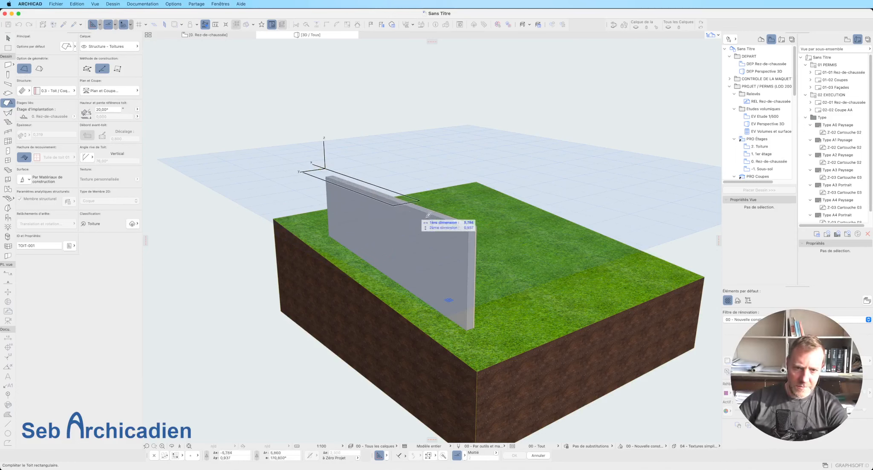
pyautogui.click(475, 218)
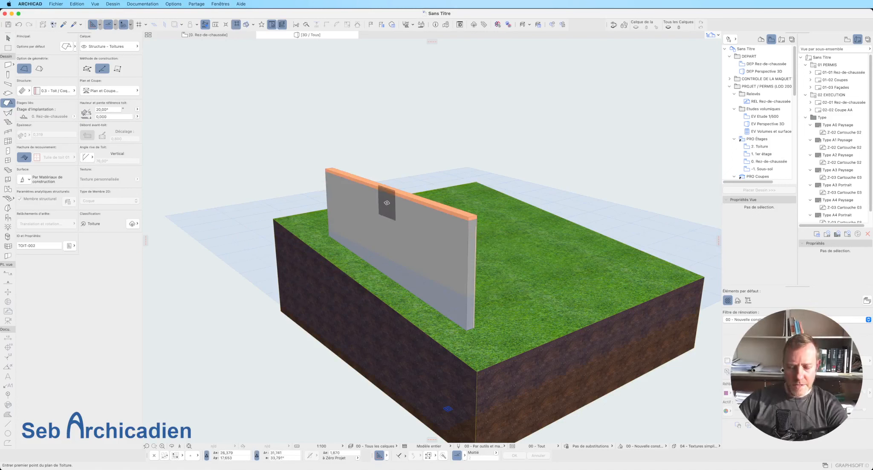
pyautogui.press('Escape')
# Change the roof on top of the wall to a basic structure and assign Béton as its building material
pyautogui.click(404, 195)
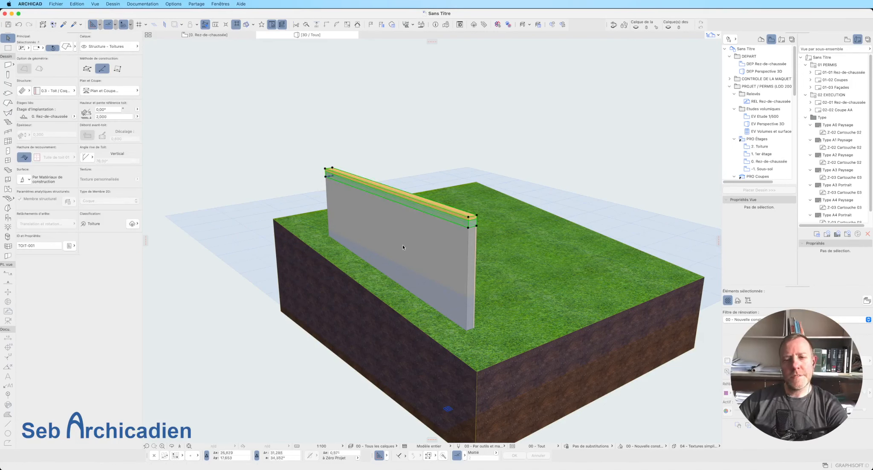
pyautogui.click(20, 92)
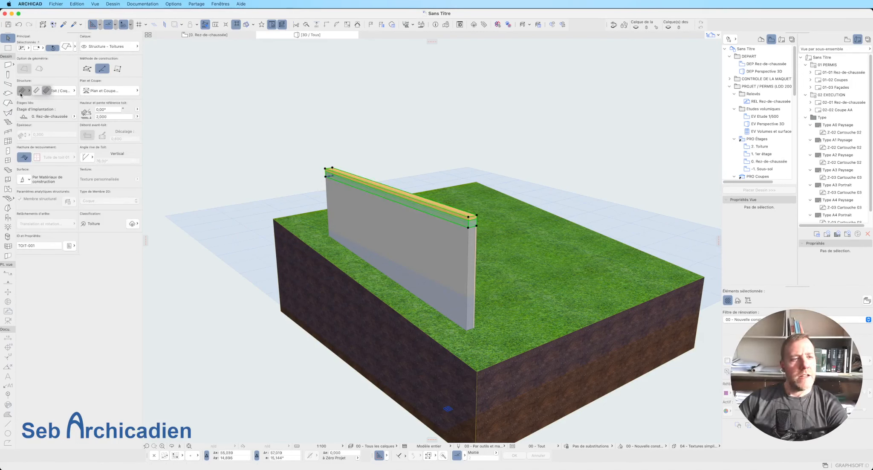
pyautogui.click(42, 93)
pyautogui.click(53, 90)
pyautogui.click(114, 92)
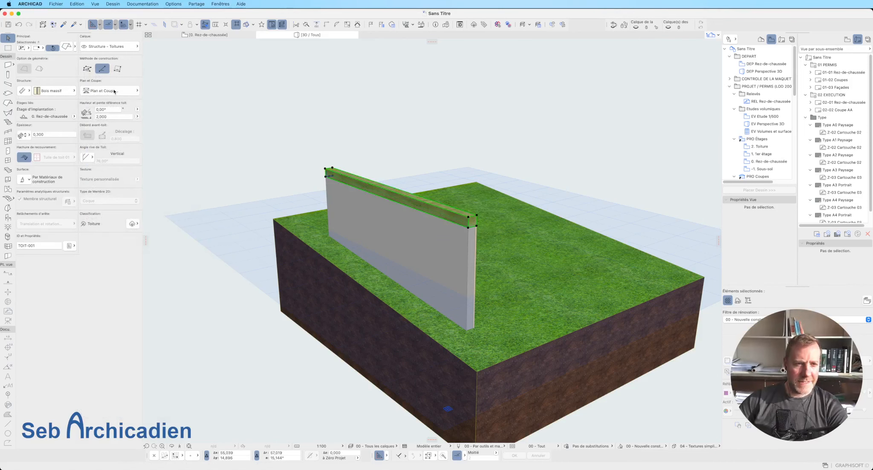
pyautogui.click(62, 93)
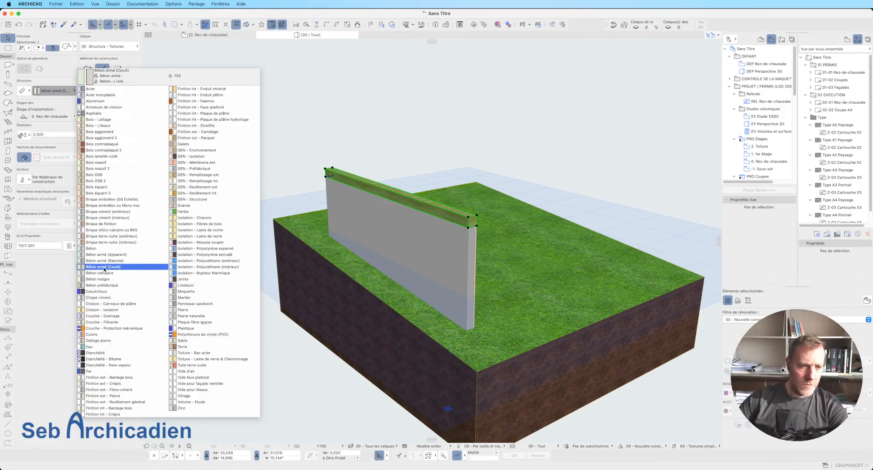
pyautogui.click(105, 248)
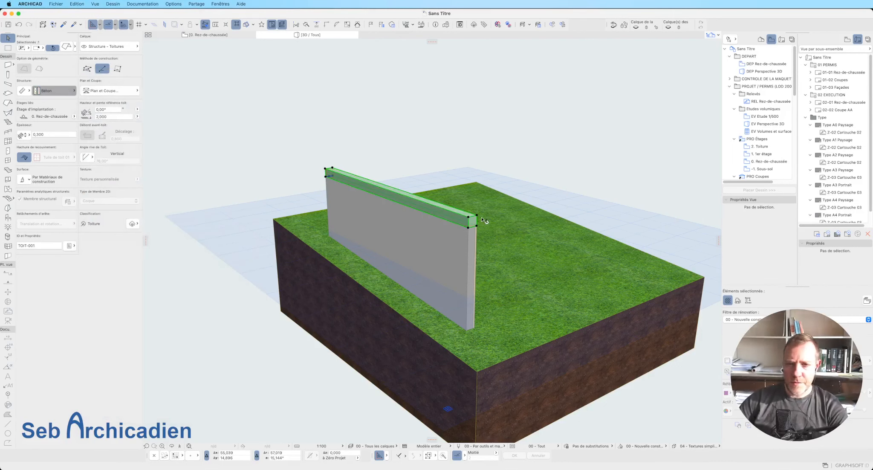
# Set the thickness of the concrete roof on top of the wall to 0.050 m and keep that roof selected
pyautogui.click(54, 134)
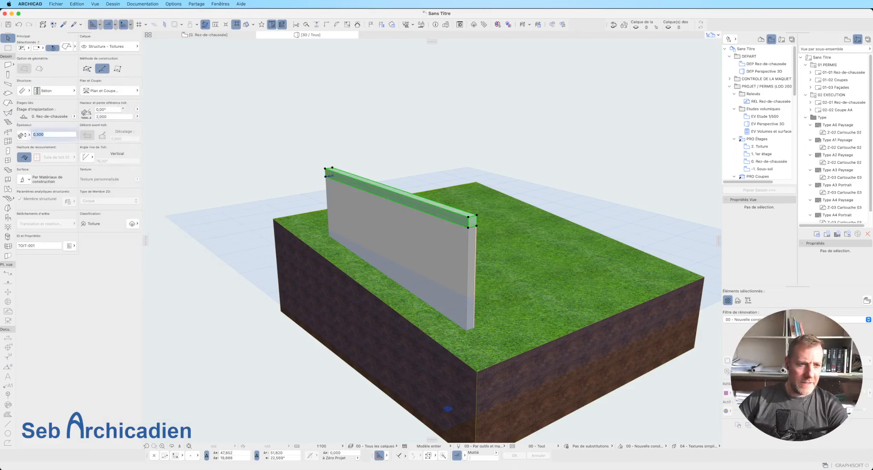
pyautogui.write('0,050')
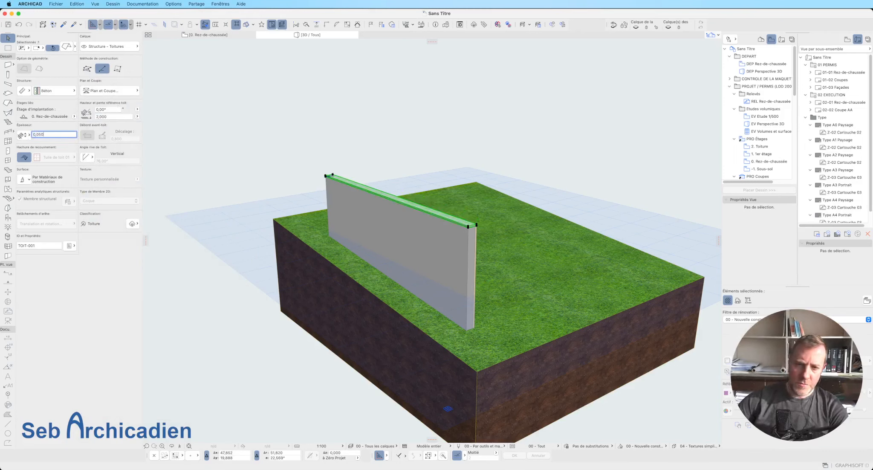
pyautogui.click(471, 259)
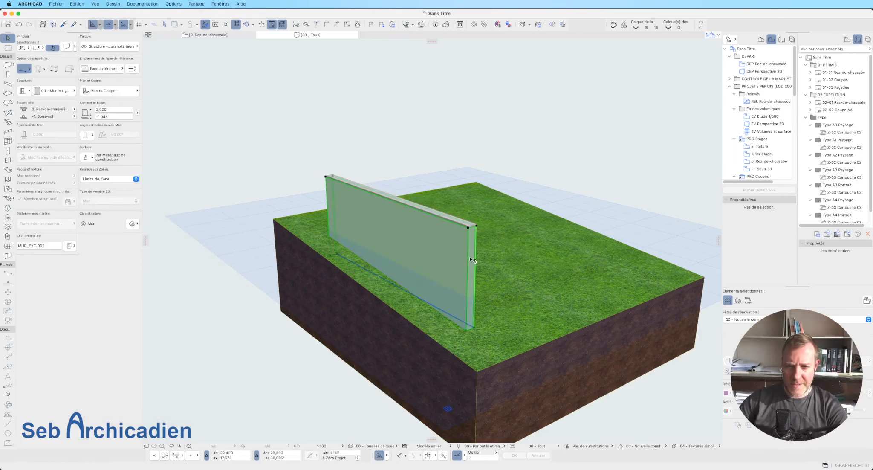
pyautogui.click(477, 225)
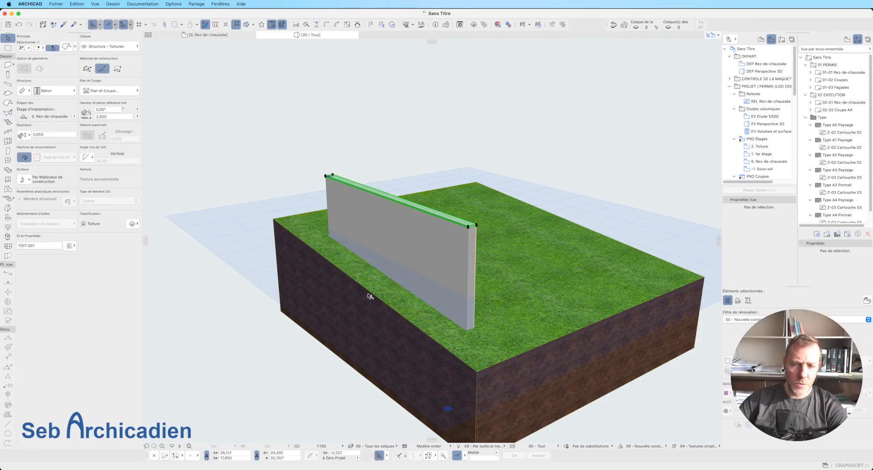
# Set the slope of the thin roof on top of the wall to 3°
pyautogui.scroll(4, 469, 215)
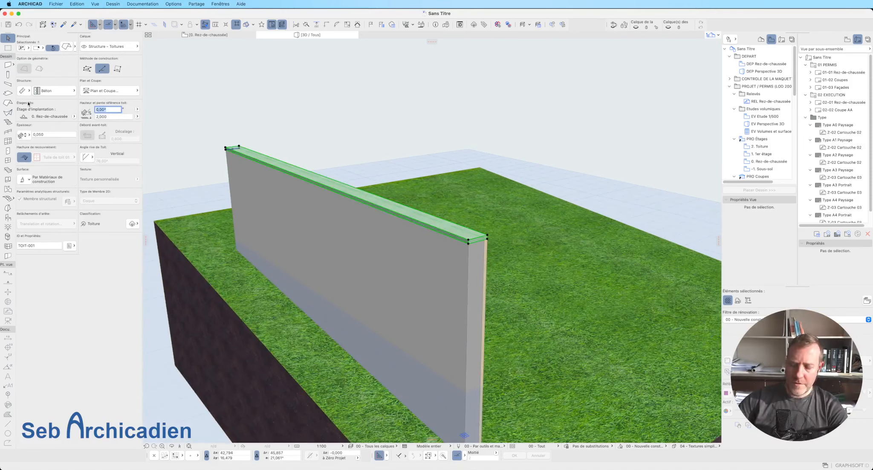
pyautogui.write('3')
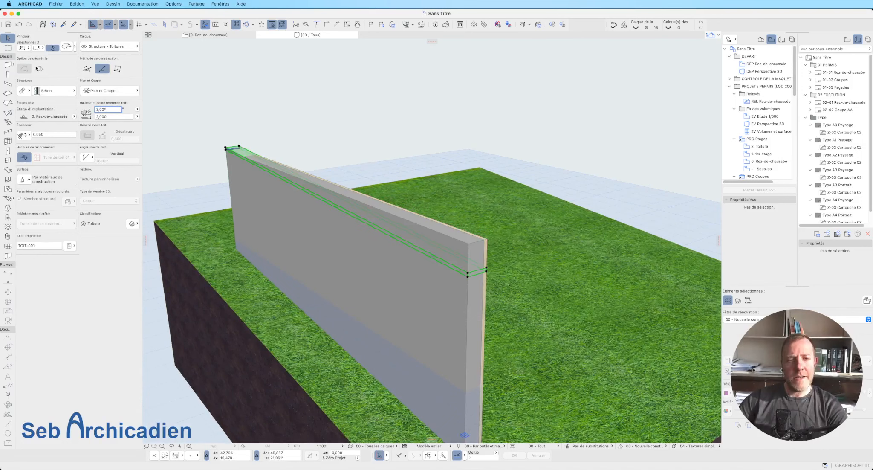
pyautogui.scroll(-5, 366, 136)
pyautogui.scroll(-1, 349, 179)
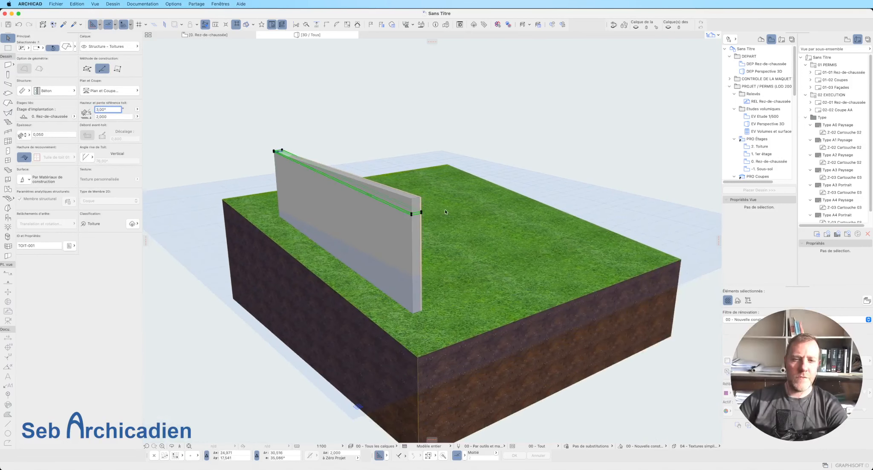
# Graphically adjust the roof's slope to about 6.81° by lowering its downhill end so it runs roughly parallel to the terrain
pyautogui.click(170, 446)
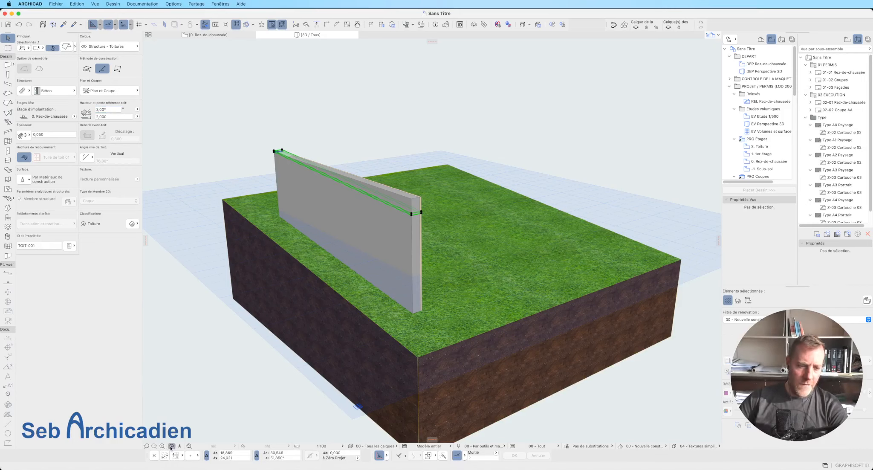
pyautogui.moveTo(252, 289); pyautogui.dragTo(371, 289)
pyautogui.scroll(-2, 622, 222)
pyautogui.scroll(3, 329, 143)
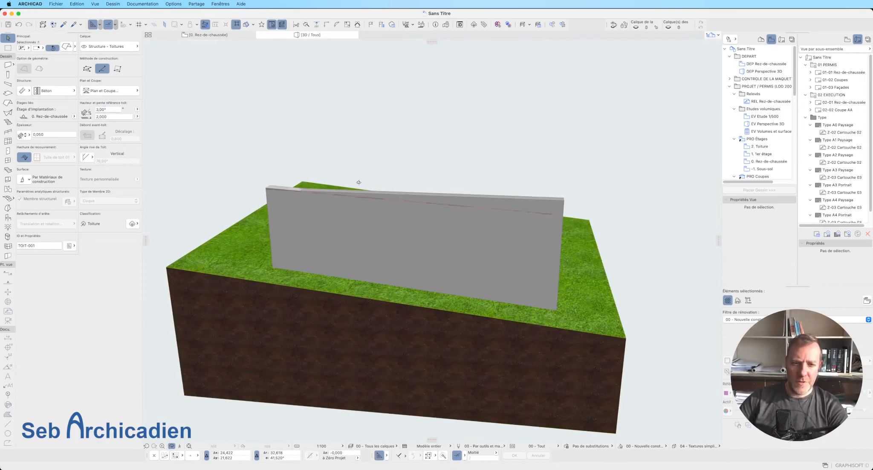
pyautogui.press('Escape')
pyautogui.click(563, 217)
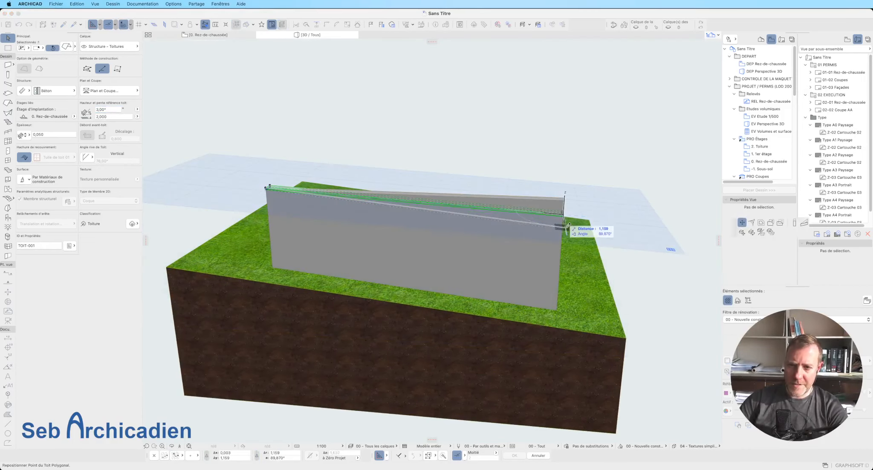
pyautogui.press('Escape')
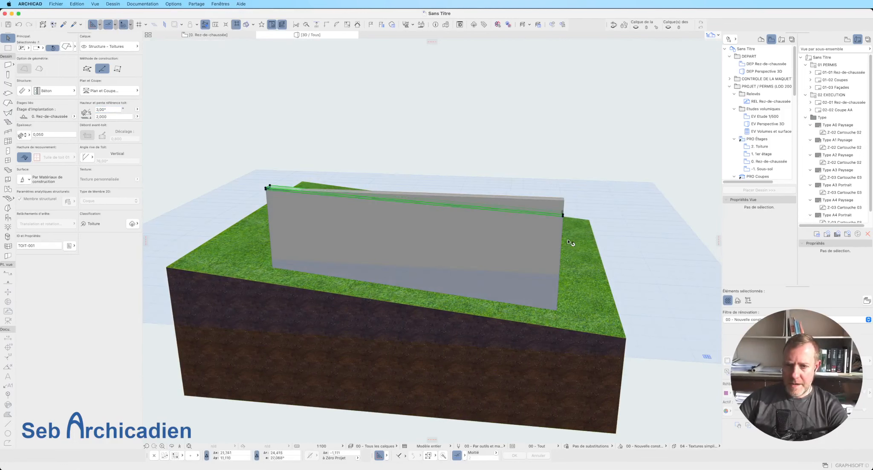
pyautogui.click(563, 218)
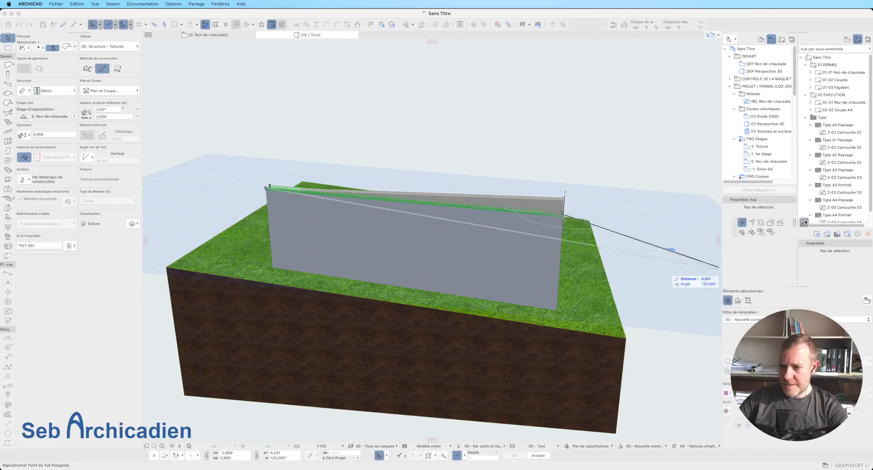
pyautogui.click(805, 222)
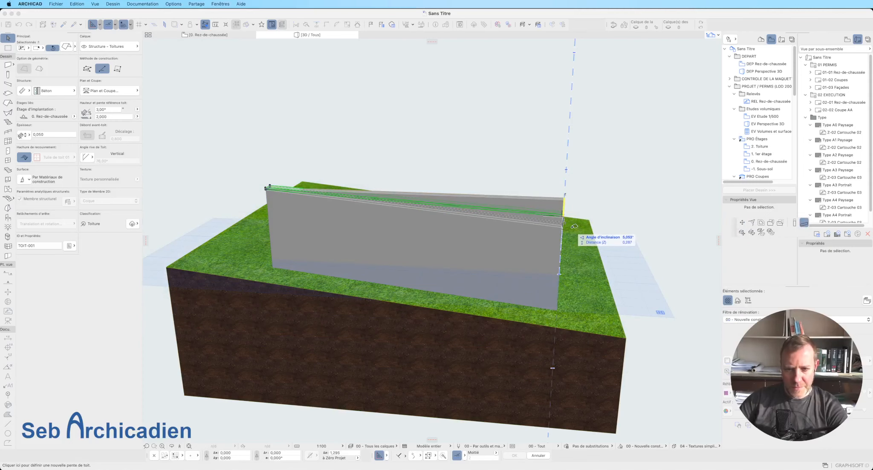
pyautogui.moveTo(568, 237); pyautogui.dragTo(577, 200, button='middle')
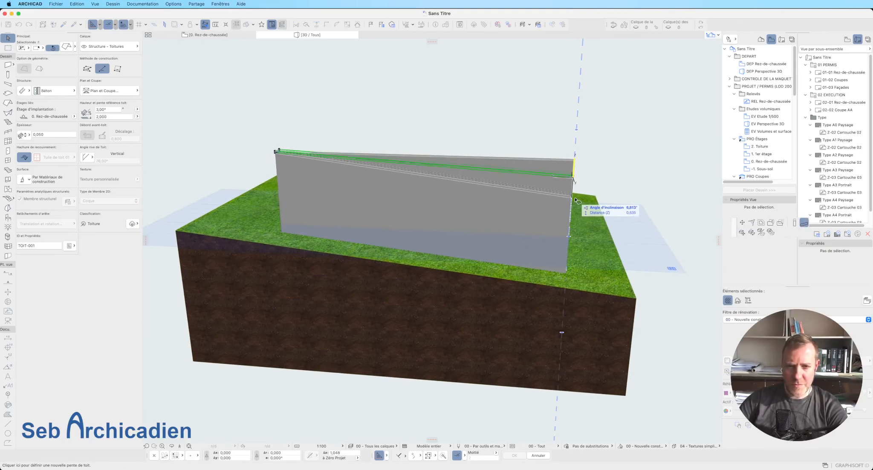
pyautogui.click(576, 201)
# Open the solid element operations and register the wall as the target of the new operation
pyautogui.press('o')
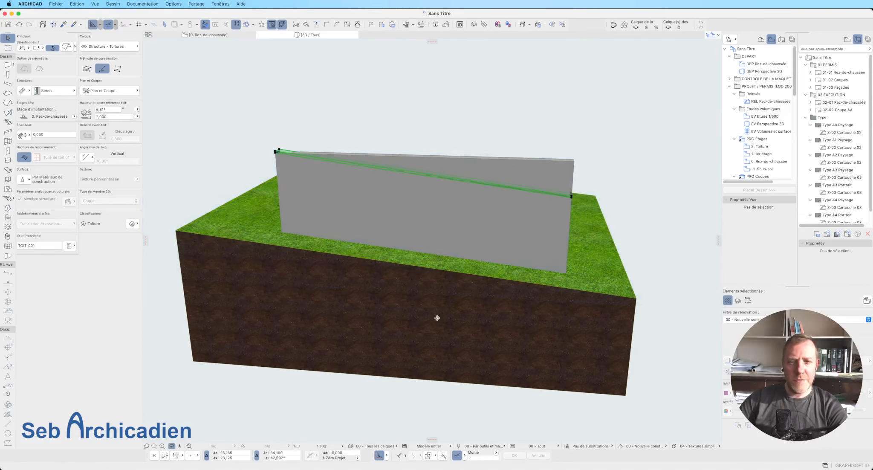
pyautogui.moveTo(437, 318); pyautogui.dragTo(466, 284)
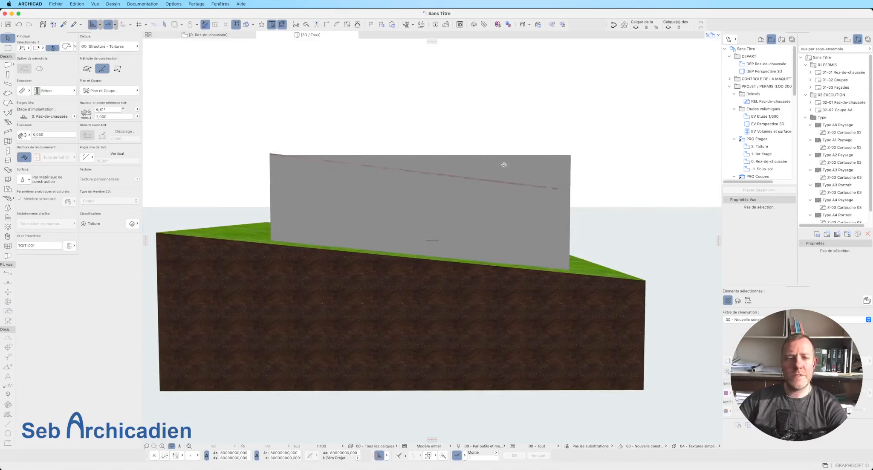
pyautogui.press('Escape')
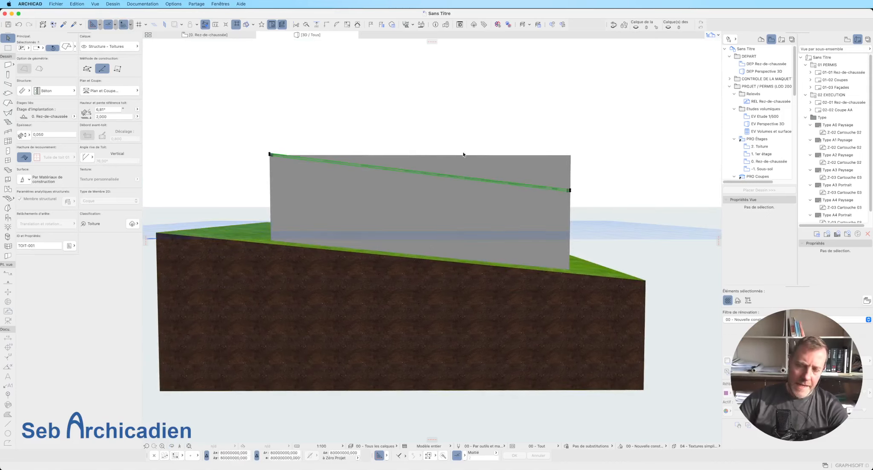
pyautogui.click(171, 446)
pyautogui.moveTo(524, 255); pyautogui.dragTo(341, 179)
pyautogui.press('Escape')
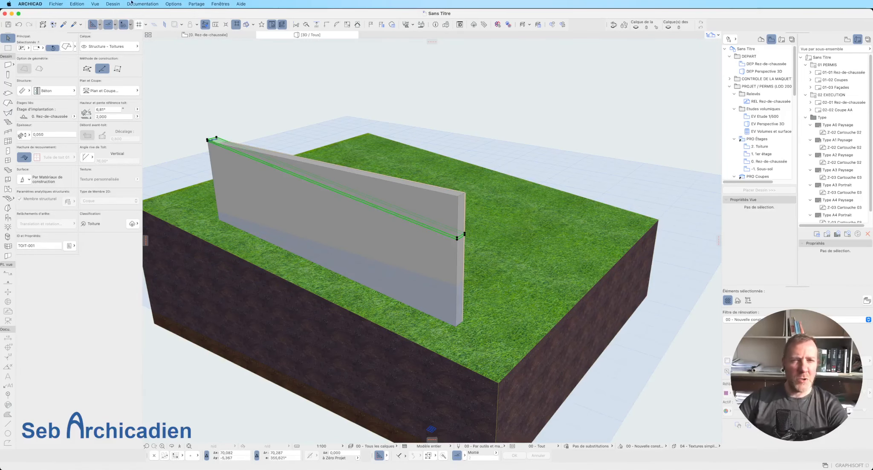
pyautogui.click(148, 4)
pyautogui.click(148, 3)
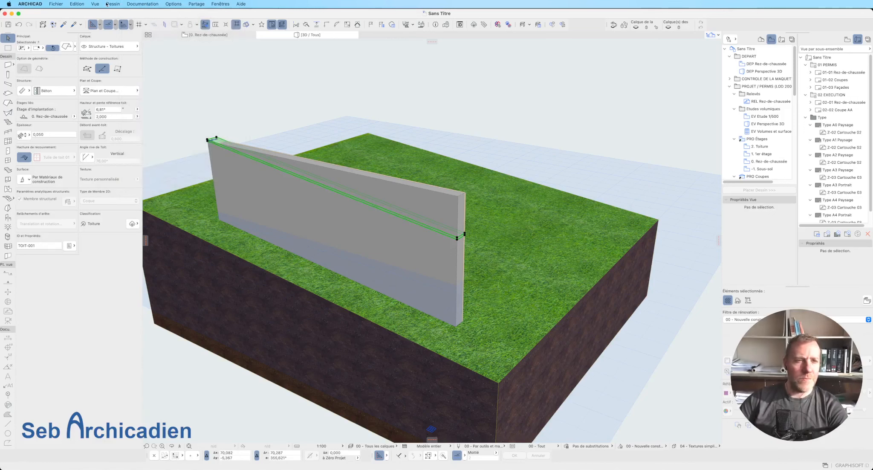
pyautogui.click(113, 3)
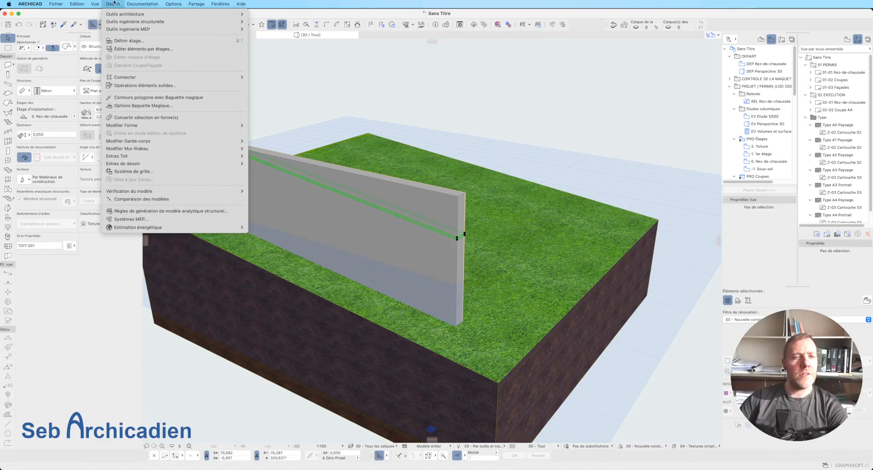
pyautogui.click(173, 85)
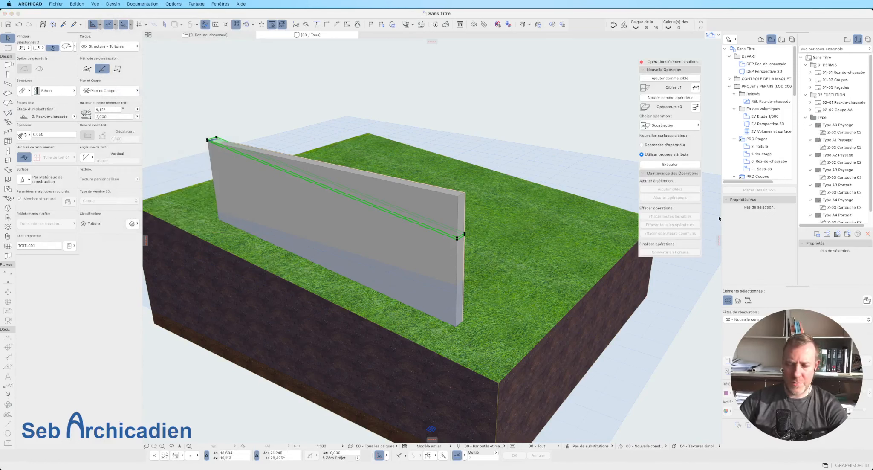
pyautogui.click(469, 198)
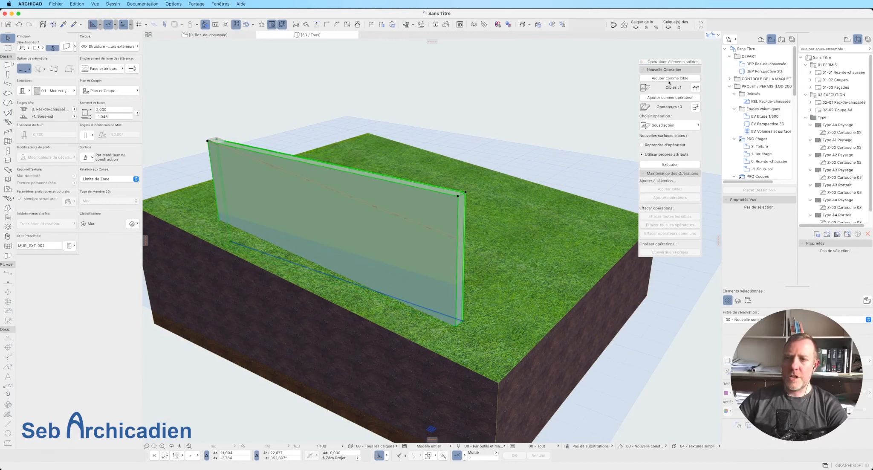
pyautogui.click(694, 127)
# Add the sloped roof as the operator and execute a subtraction with upward extrusion on the wall
pyautogui.click(454, 239)
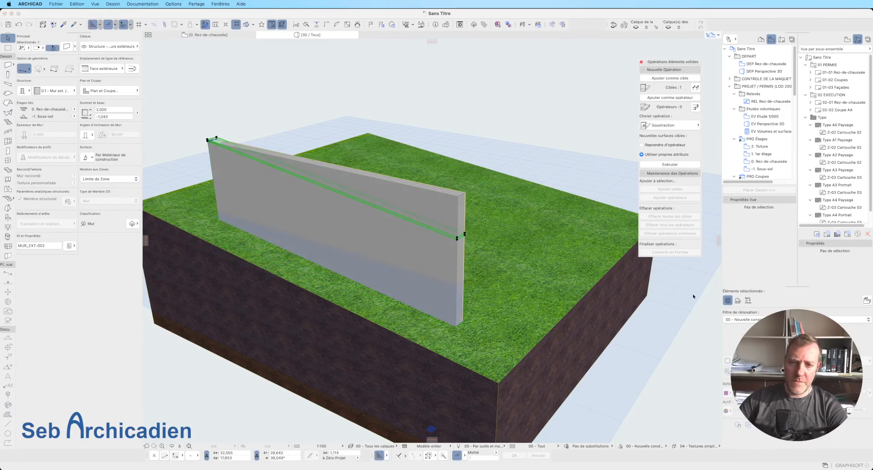
pyautogui.click(669, 99)
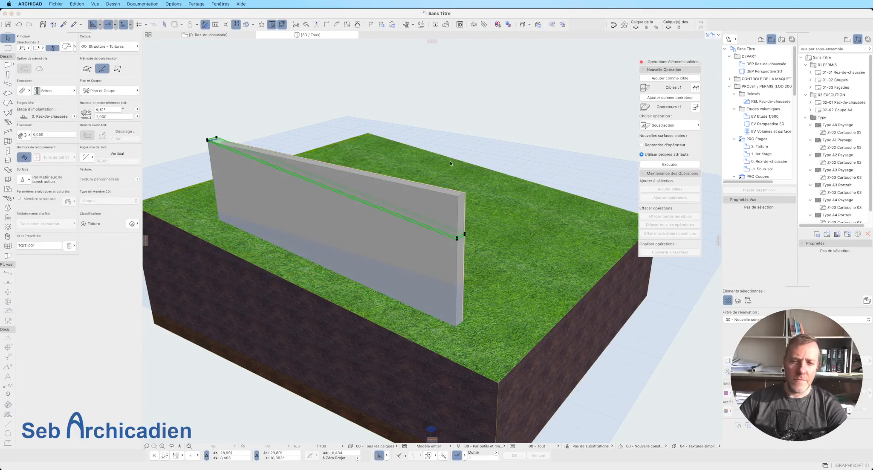
pyautogui.click(680, 126)
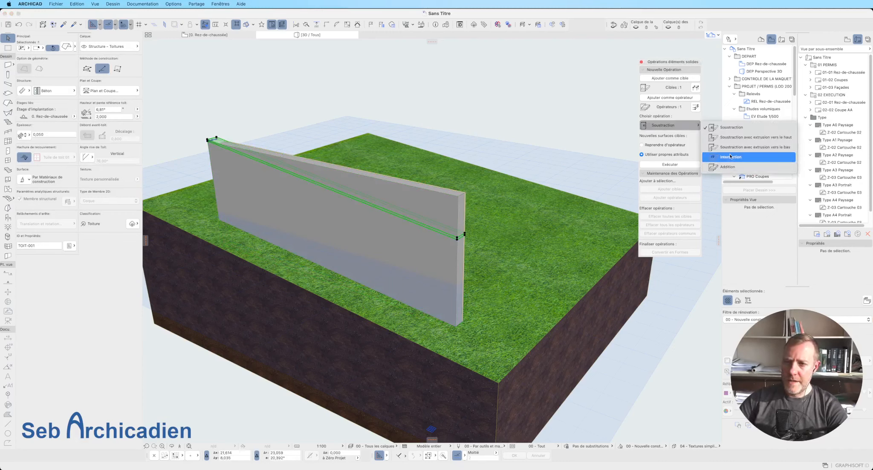
pyautogui.click(746, 137)
pyautogui.click(667, 165)
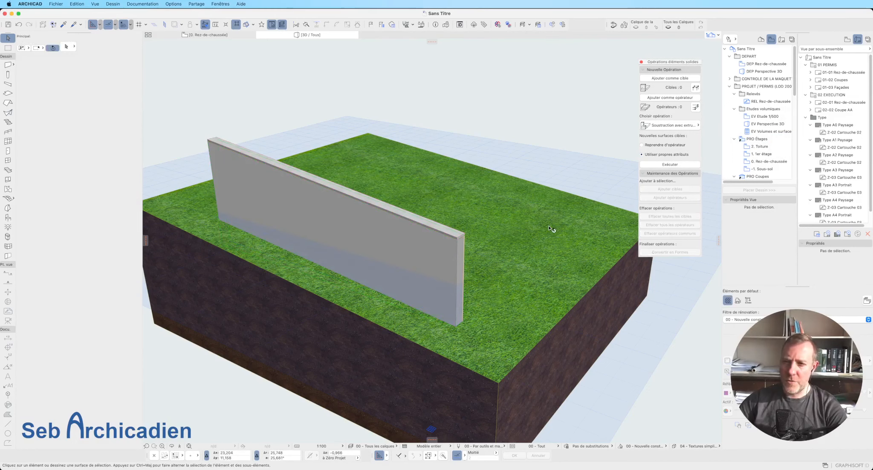
# Examine the cut wall and its sloped roof cap from several sides against the slope of the terrain
pyautogui.scroll(-6, 256, 291)
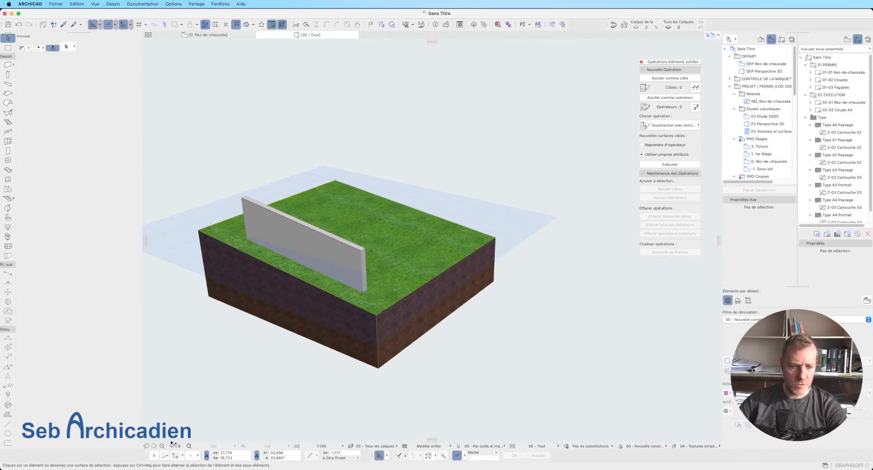
pyautogui.keyDown('shift'); pyautogui.moveTo(300, 401); pyautogui.dragTo(221, 315, button='middle'); pyautogui.keyUp('shift')
pyautogui.scroll(4, 442, 137)
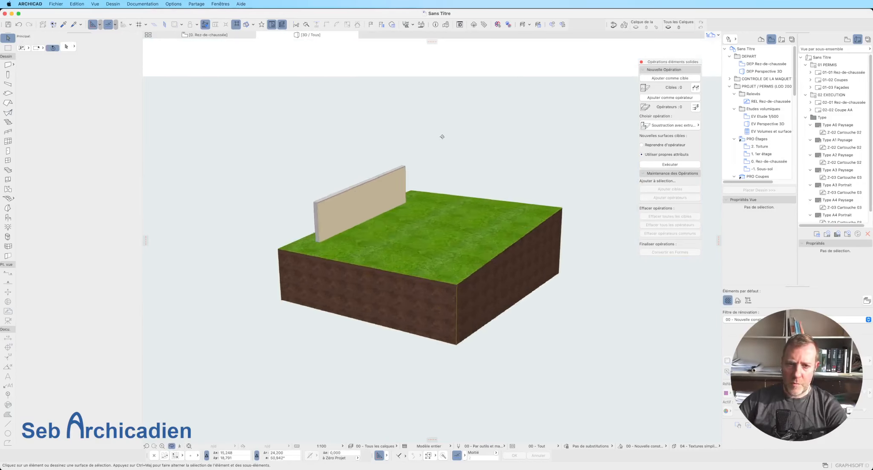
pyautogui.scroll(-1, 388, 240)
pyautogui.moveTo(314, 319); pyautogui.dragTo(459, 301)
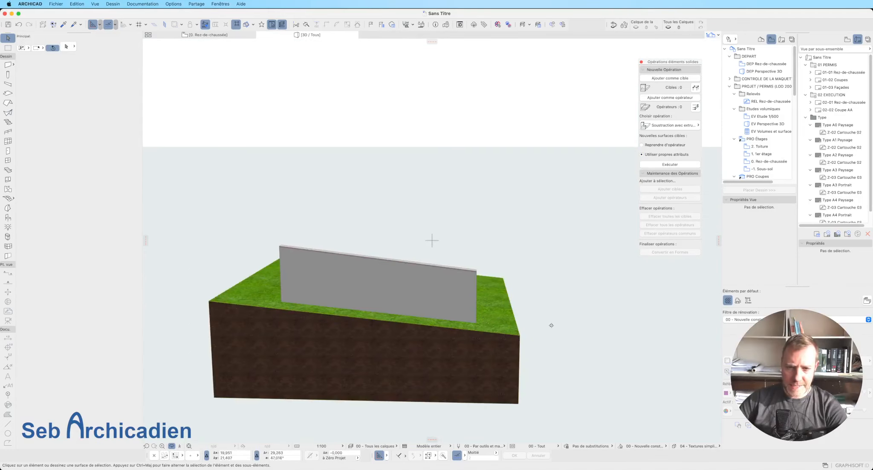
pyautogui.moveTo(551, 325); pyautogui.dragTo(520, 256)
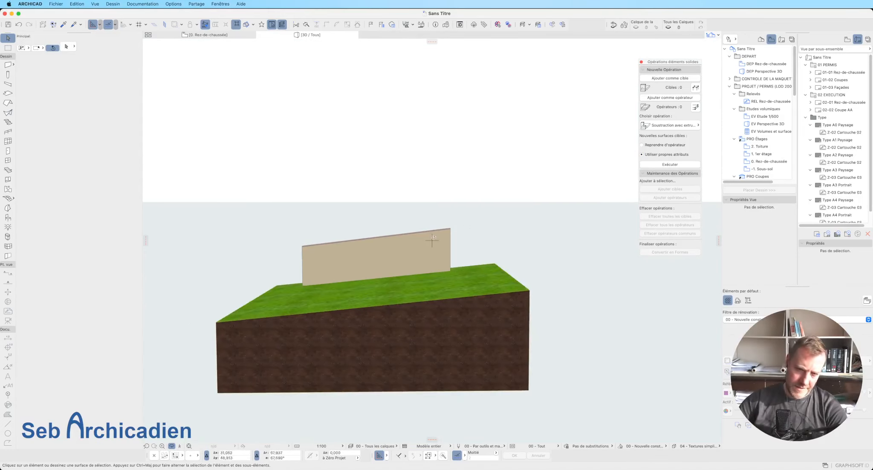
pyautogui.moveTo(351, 358); pyautogui.dragTo(518, 198)
pyautogui.scroll(-10, 519, 199)
pyautogui.scroll(5, 417, 199)
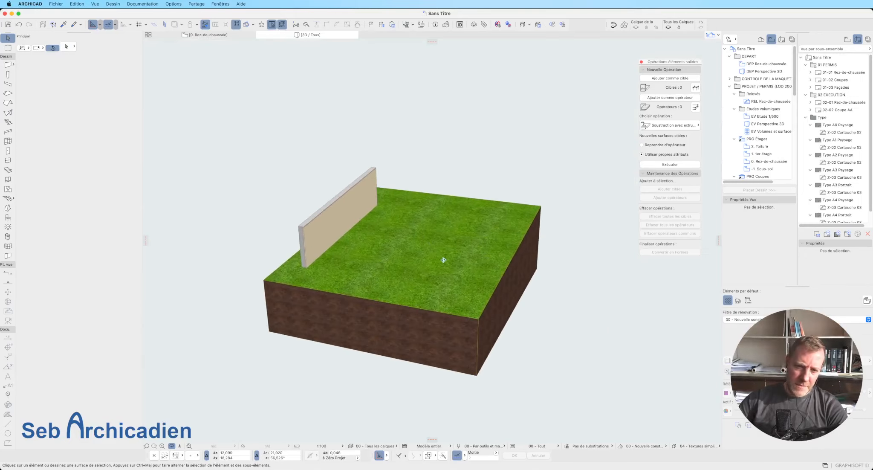
pyautogui.moveTo(443, 260); pyautogui.dragTo(298, 242)
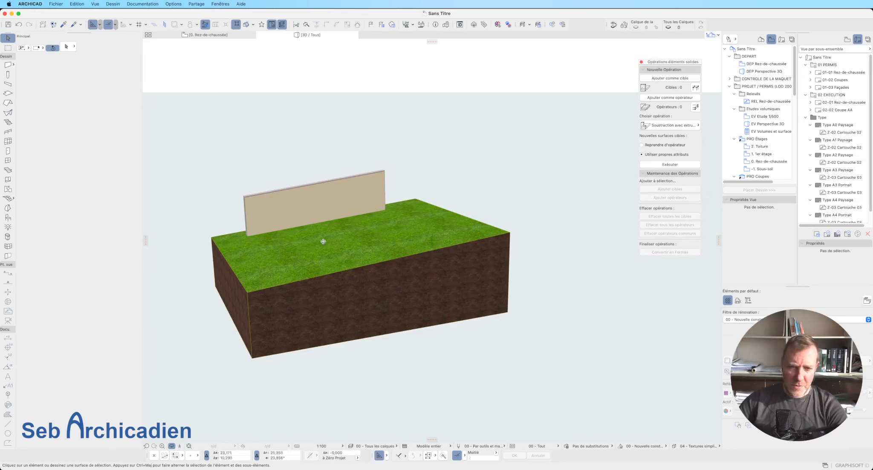
pyautogui.moveTo(357, 241); pyautogui.dragTo(426, 141)
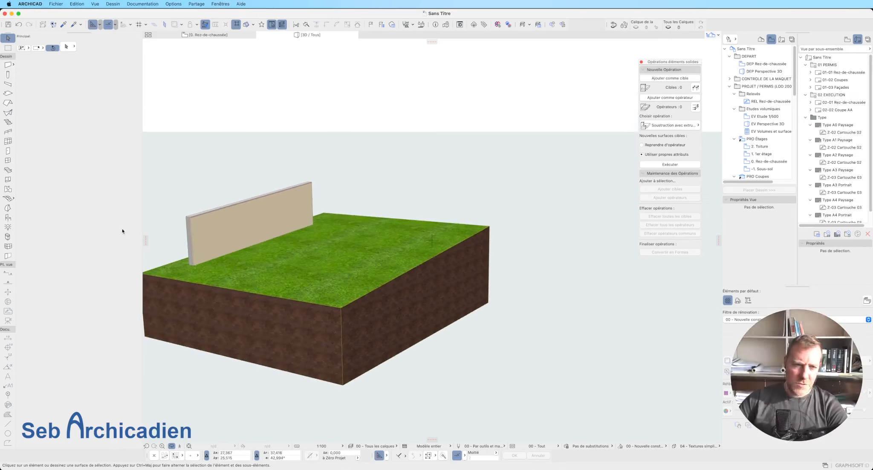
pyautogui.press('Escape')
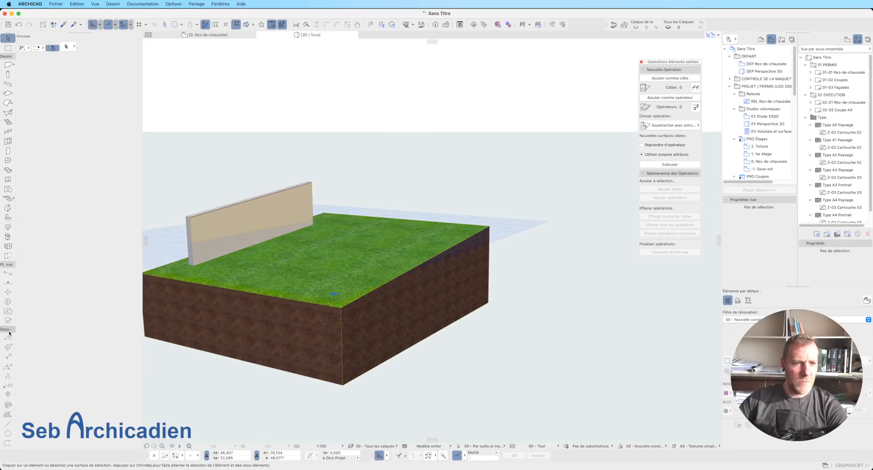
# Start an extruded shell with a freely chosen profile plane and pick the terrain's sloping top surface as that plane
pyautogui.click(9, 113)
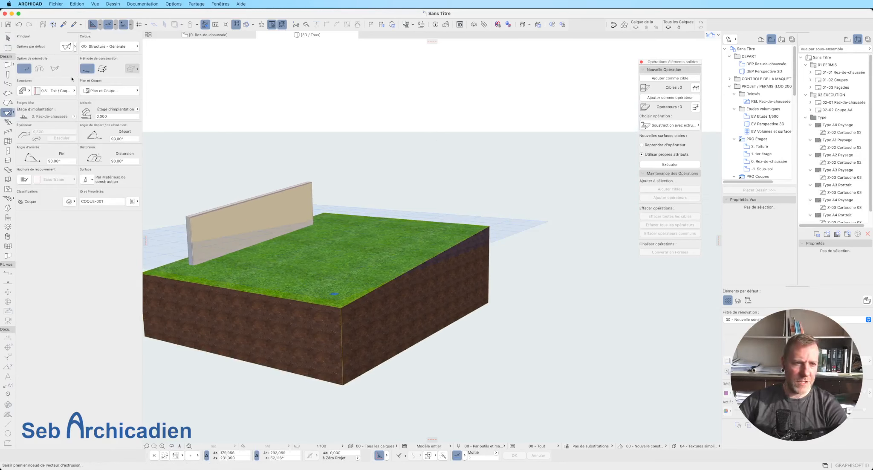
pyautogui.click(102, 69)
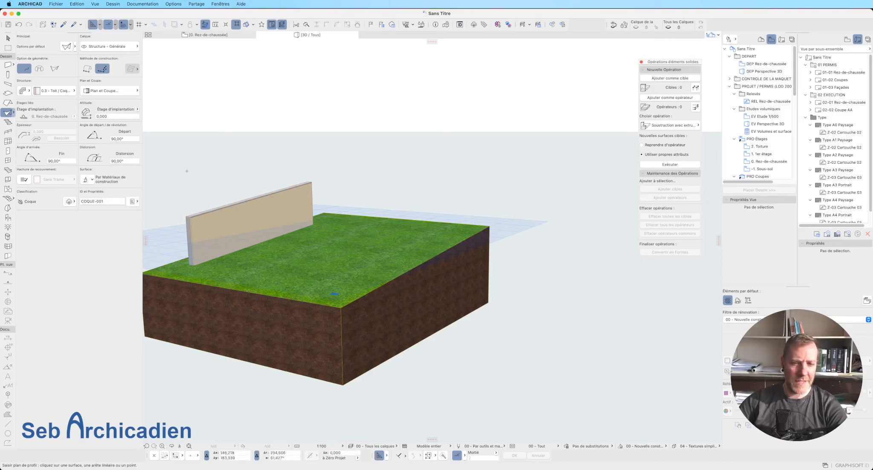
pyautogui.scroll(-3, 633, 325)
pyautogui.scroll(3, 433, 273)
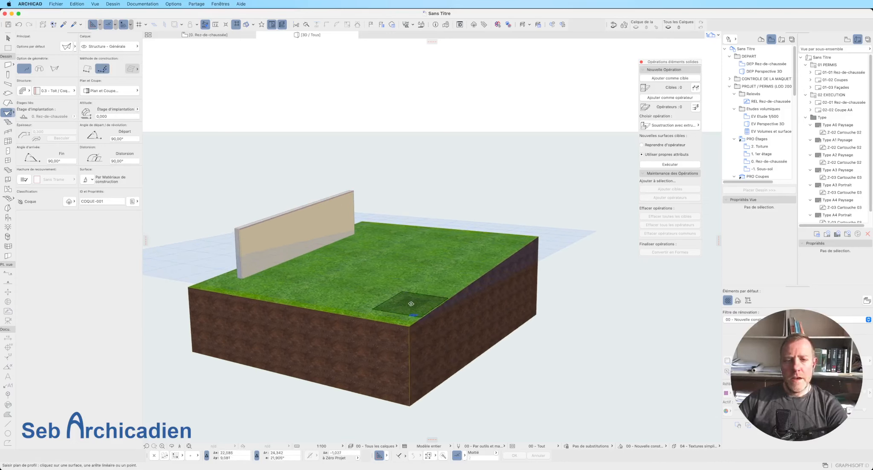
pyautogui.click(412, 304)
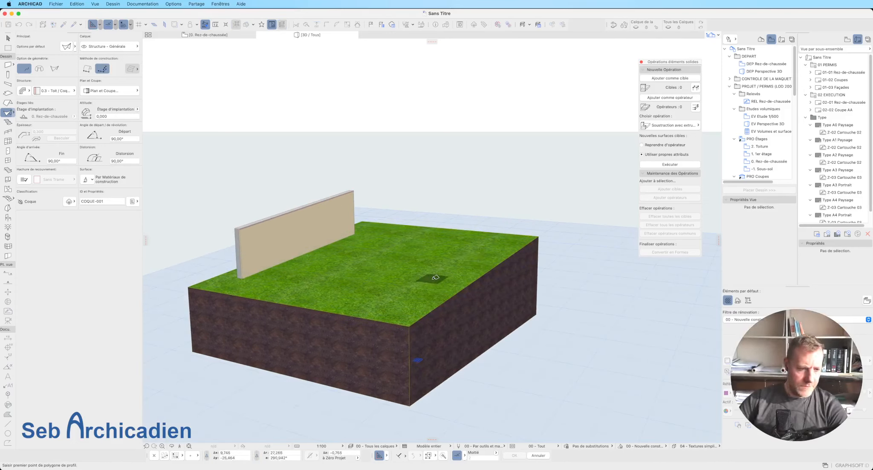